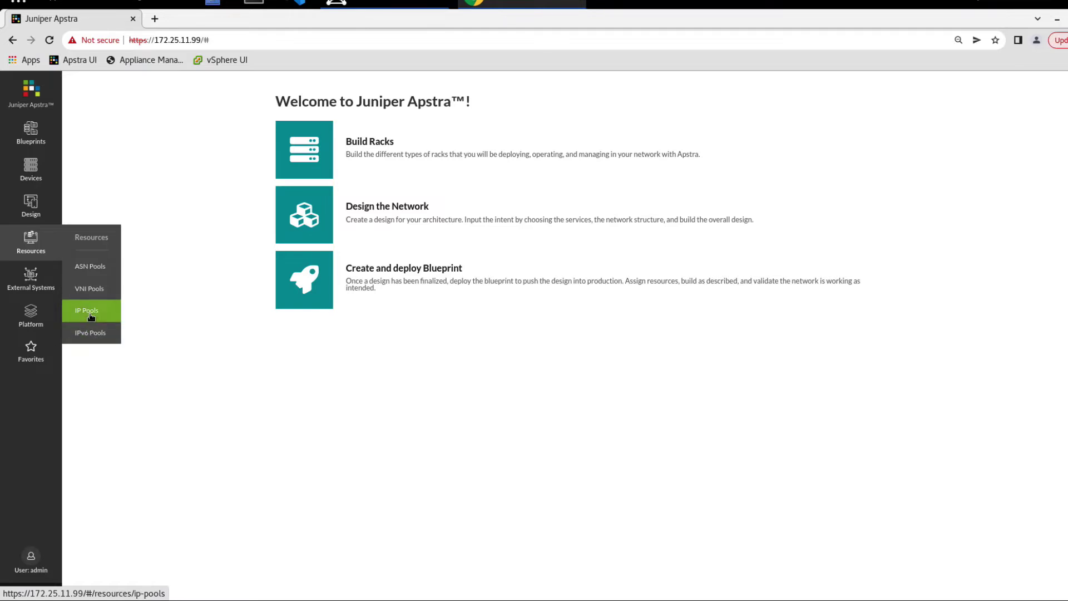
# Step: Create an IP pool named internal_links with subnet 10.10.0.0/24, keeping the form open for another pool
pyautogui.click(89, 314)
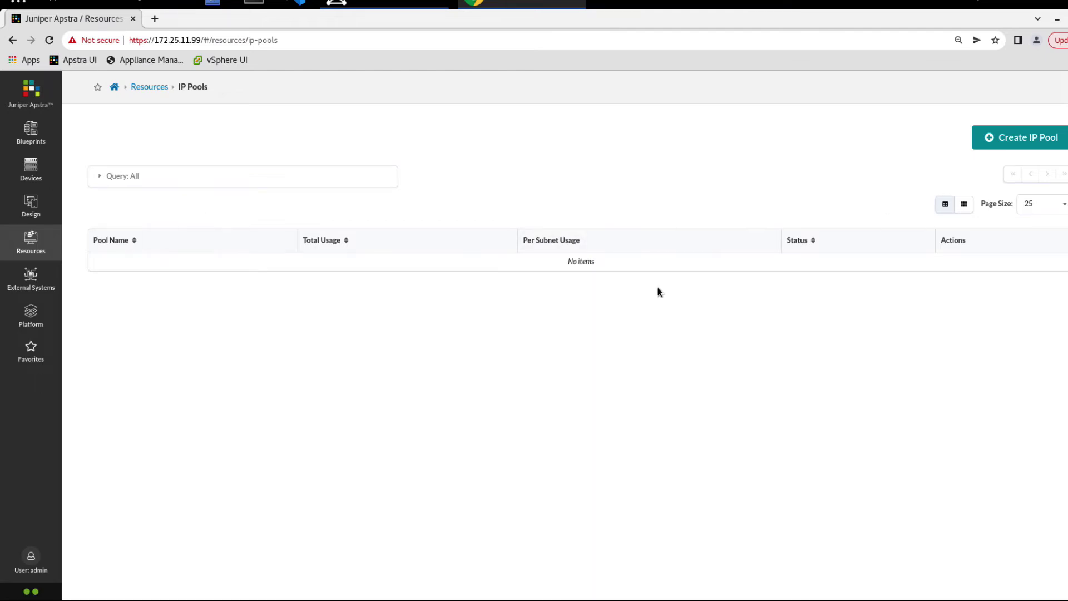
pyautogui.click(1008, 146)
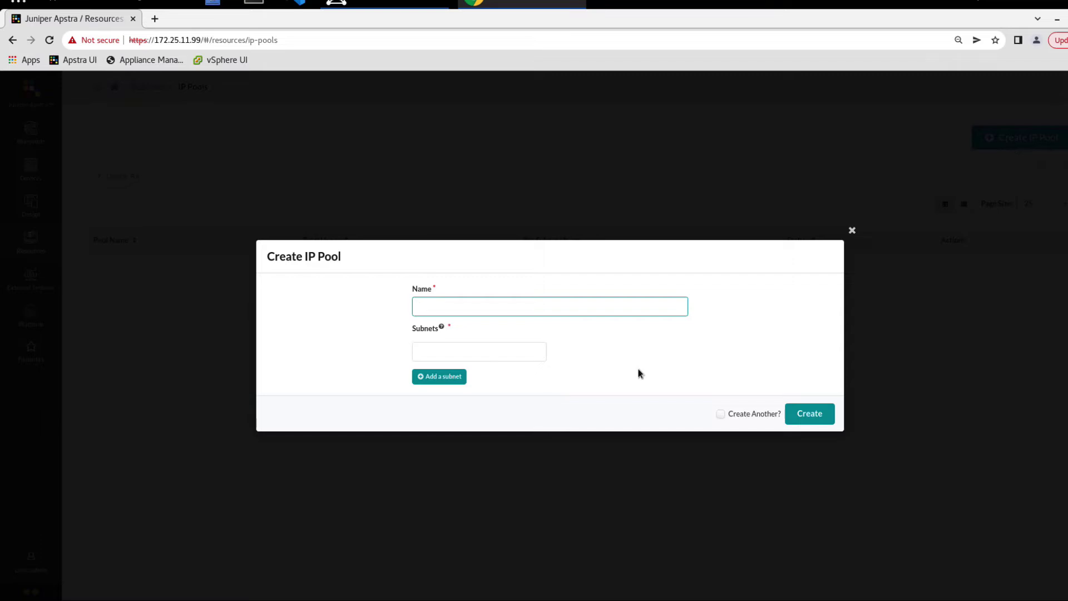
pyautogui.write('internal_links')
pyautogui.press('Tab')
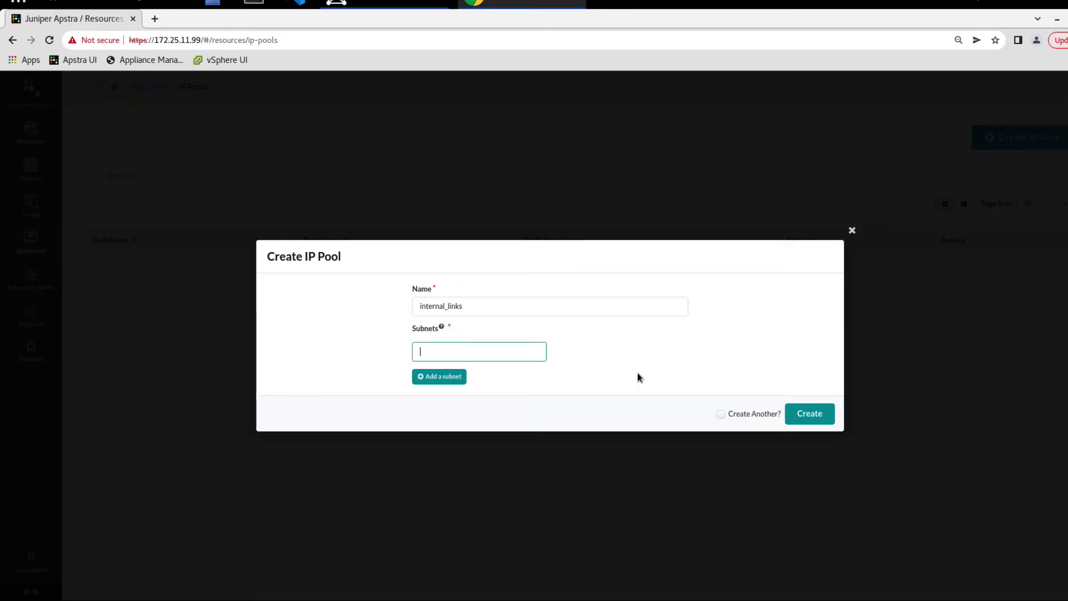
pyautogui.write('10.10.0.0/24')
pyautogui.click(721, 414)
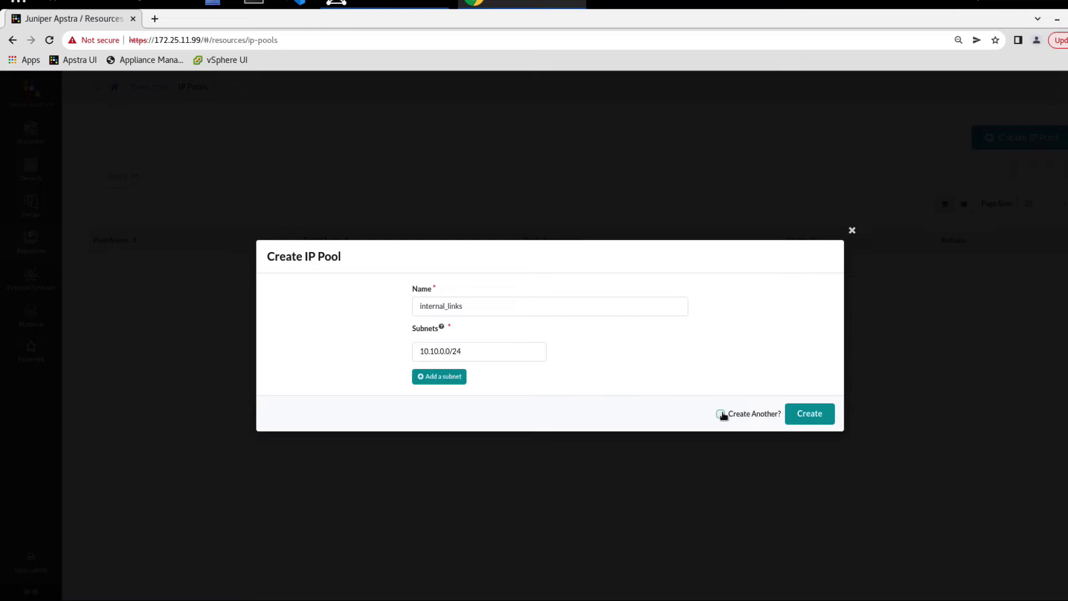
pyautogui.click(807, 414)
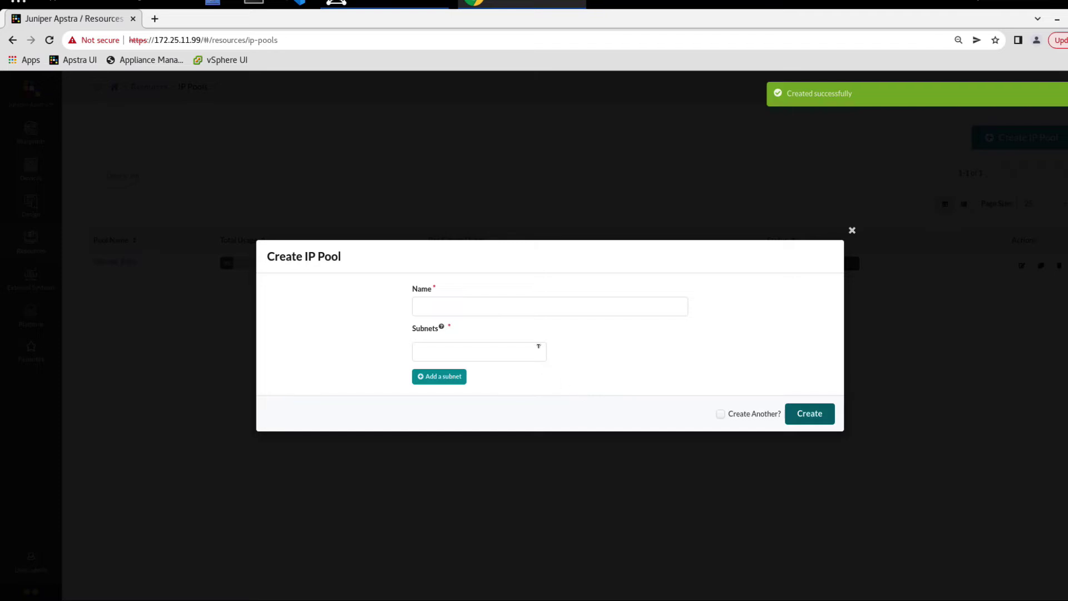
# Step: Create an IP pool named server_links with subnet 10.11.0.0/24, keeping the form open for another pool
pyautogui.click(496, 307)
pyautogui.write('ser')
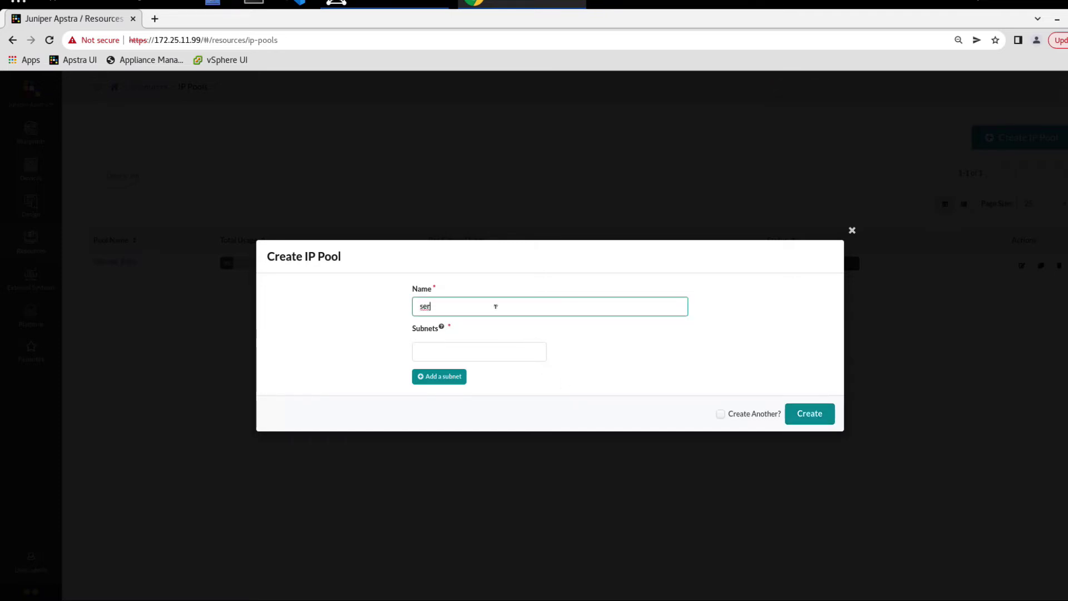
pyautogui.write('ver_links')
pyautogui.press('Tab')
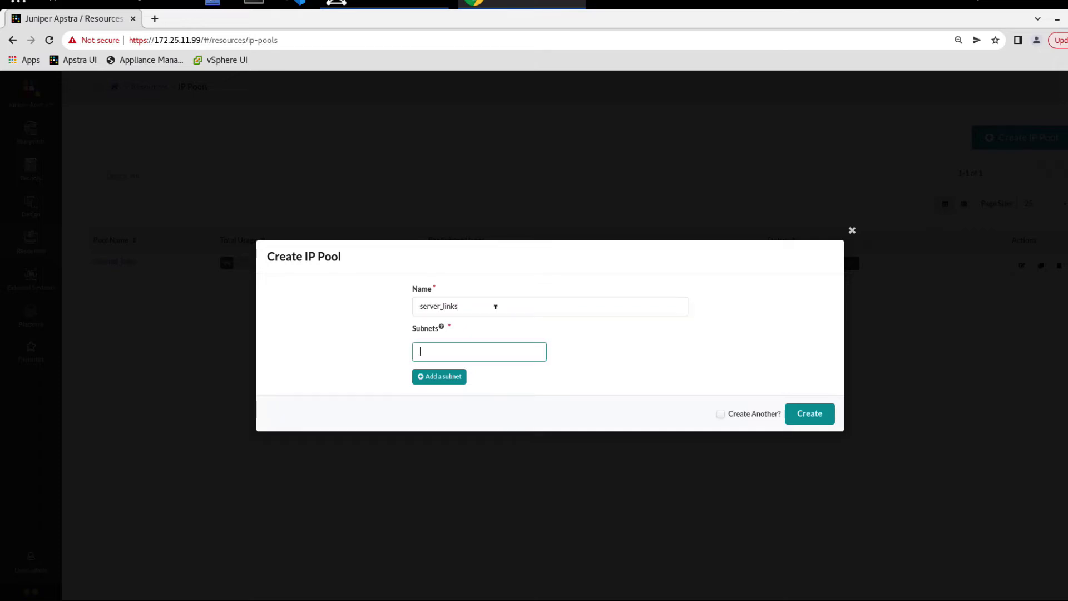
pyautogui.write('10.11.0.0/24')
pyautogui.click(721, 414)
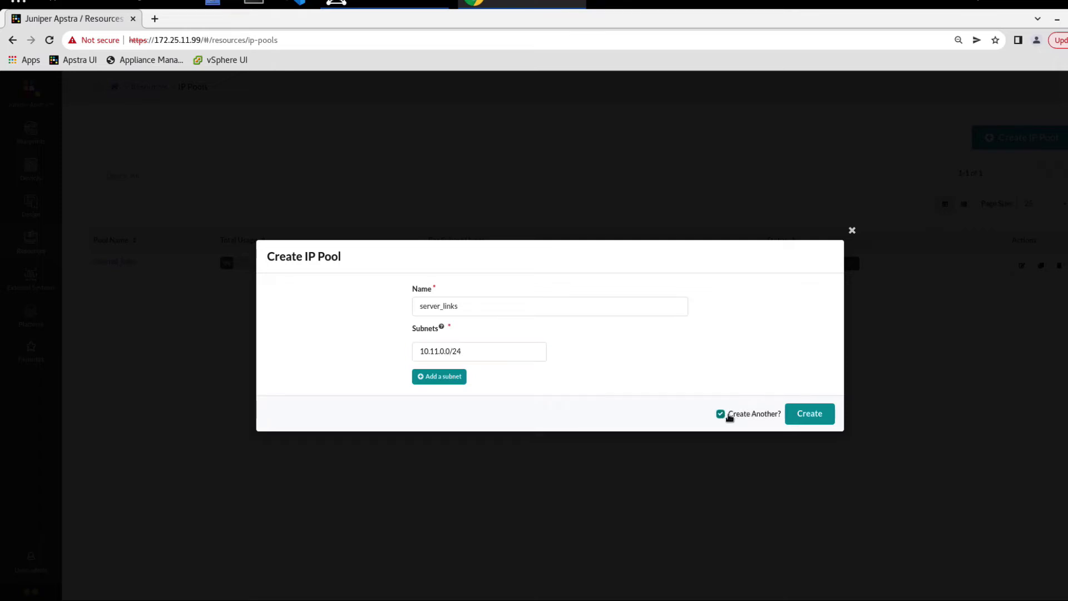
pyautogui.click(816, 421)
# Step: Create an IP pool named external_links with subnet 172.16.0.0/24, keeping the form open for another pool
pyautogui.click(500, 309)
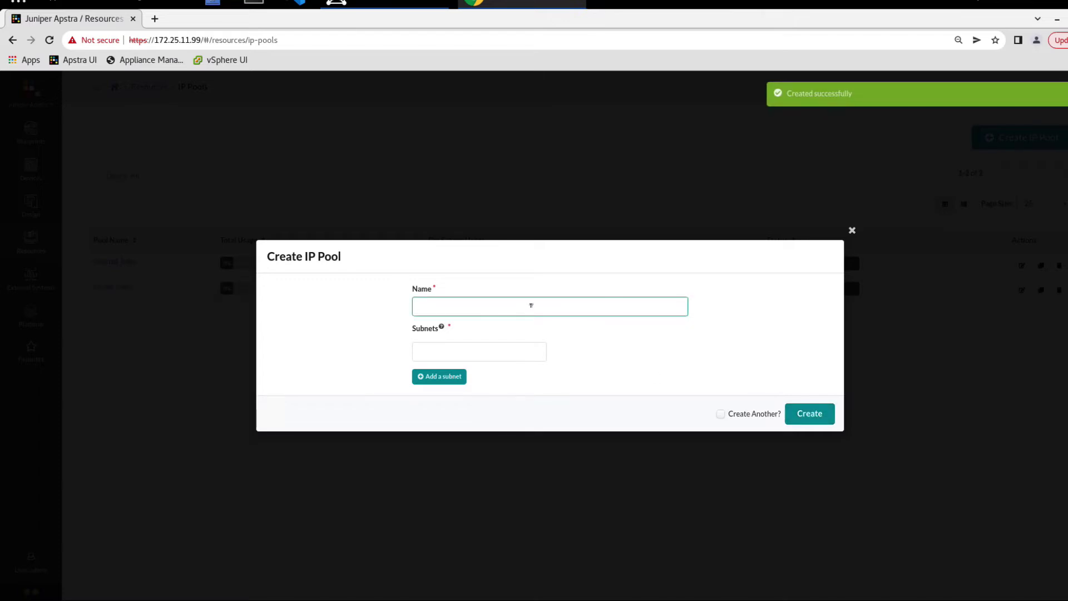
pyautogui.write('external ')
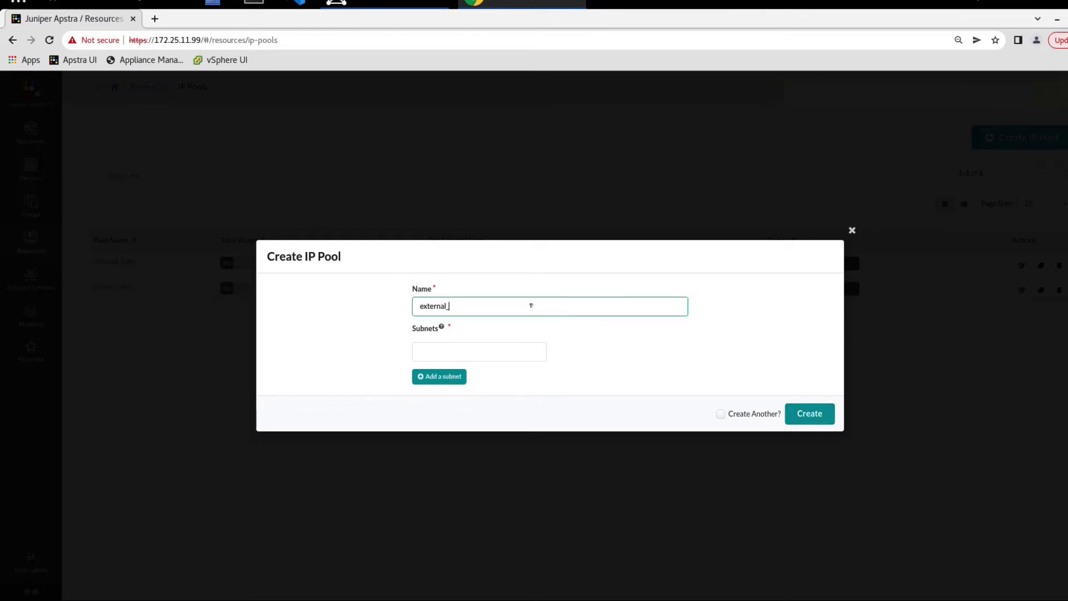
pyautogui.write('links')
pyautogui.press('Tab')
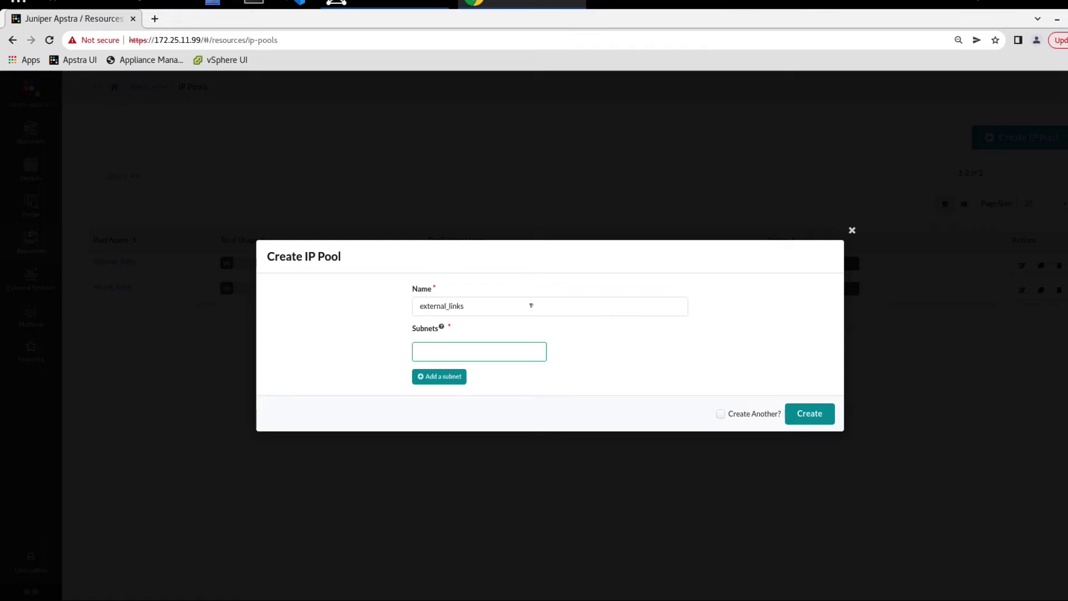
pyautogui.write('172.16.0.0/24')
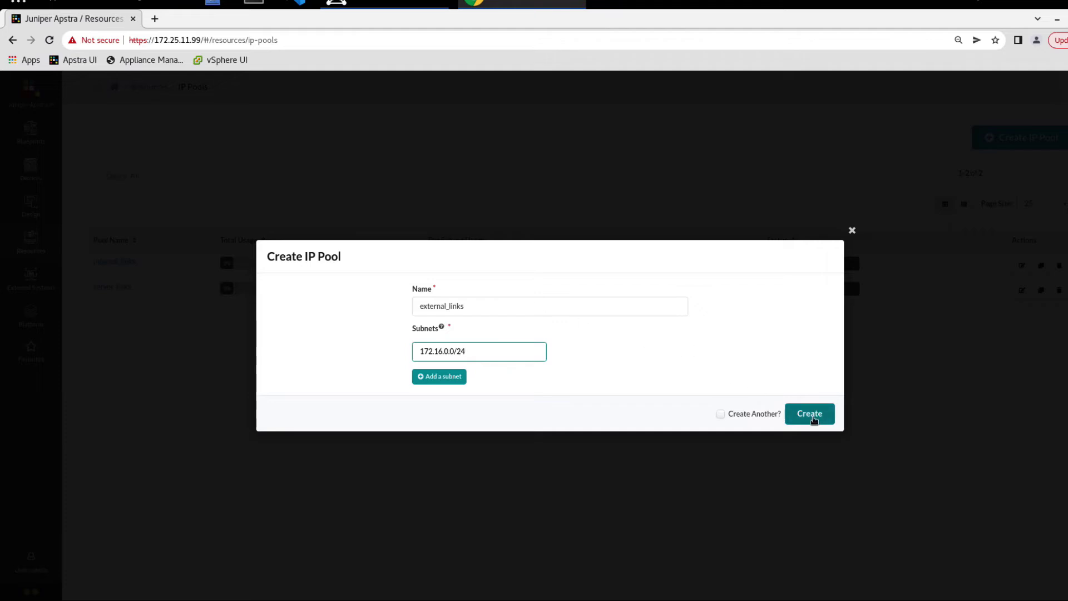
pyautogui.click(759, 416)
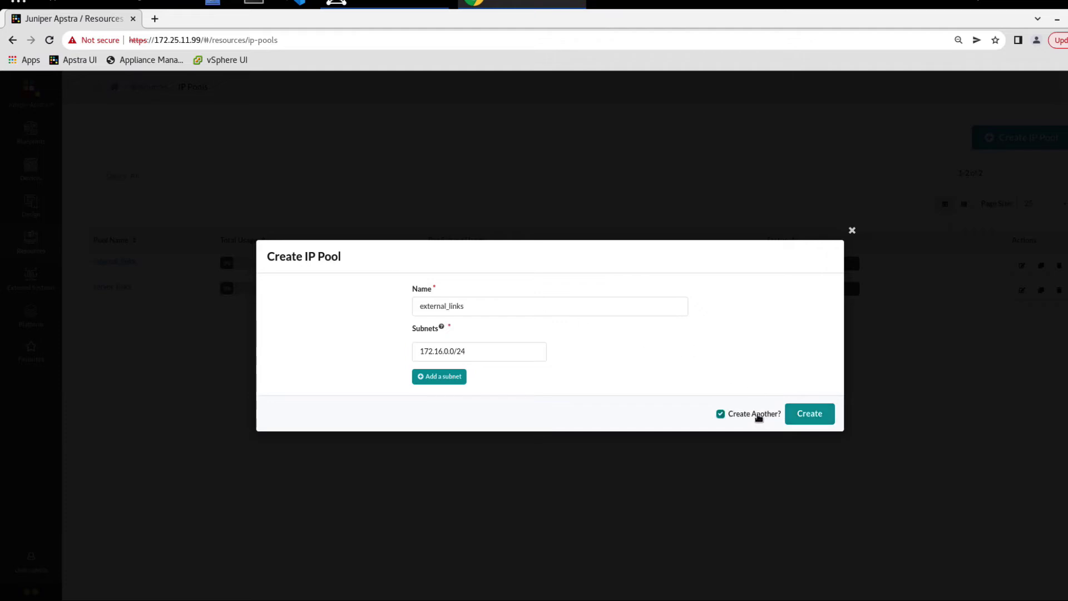
pyautogui.click(810, 421)
# Step: Create an IP pool named spine_loopbacks with subnet 192.168.100.0/24 as the last one in this series
pyautogui.click(483, 307)
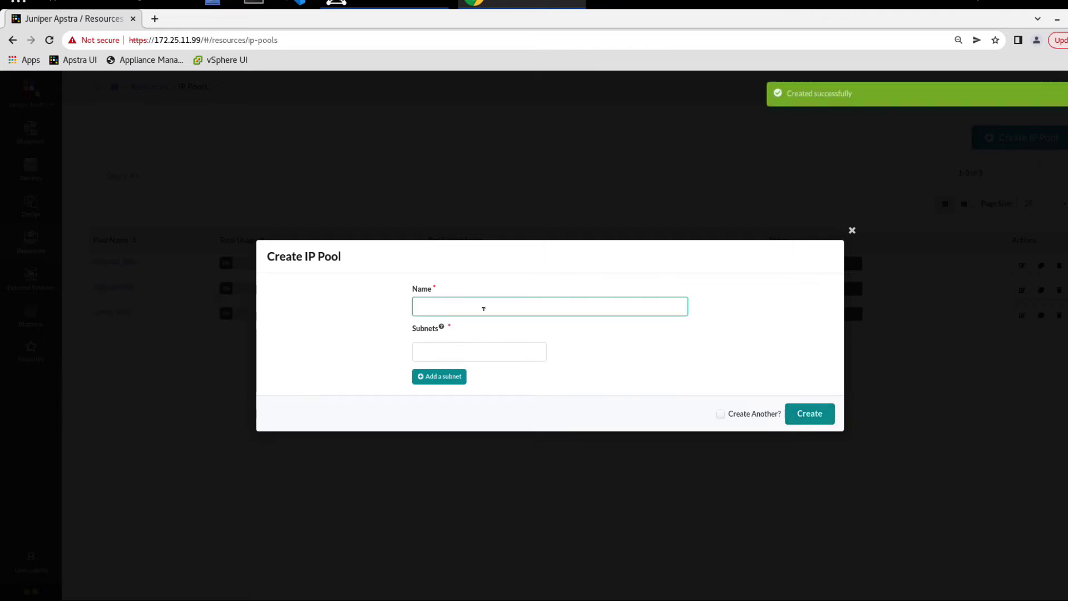
pyautogui.write('spine_loopbacks')
pyautogui.press('Tab')
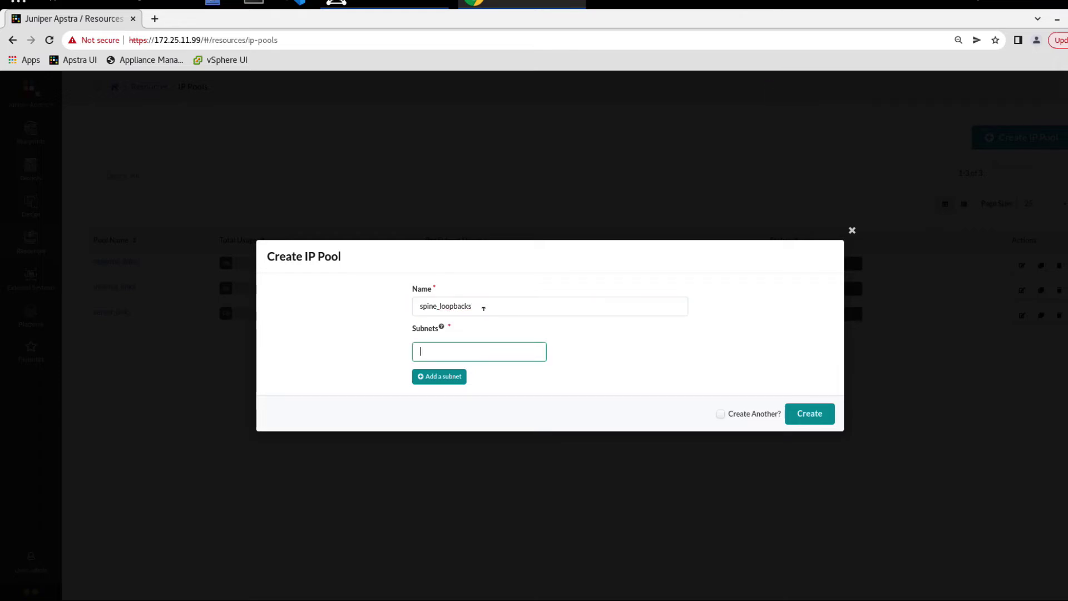
pyautogui.write('192.168.100.0/24')
pyautogui.click(820, 416)
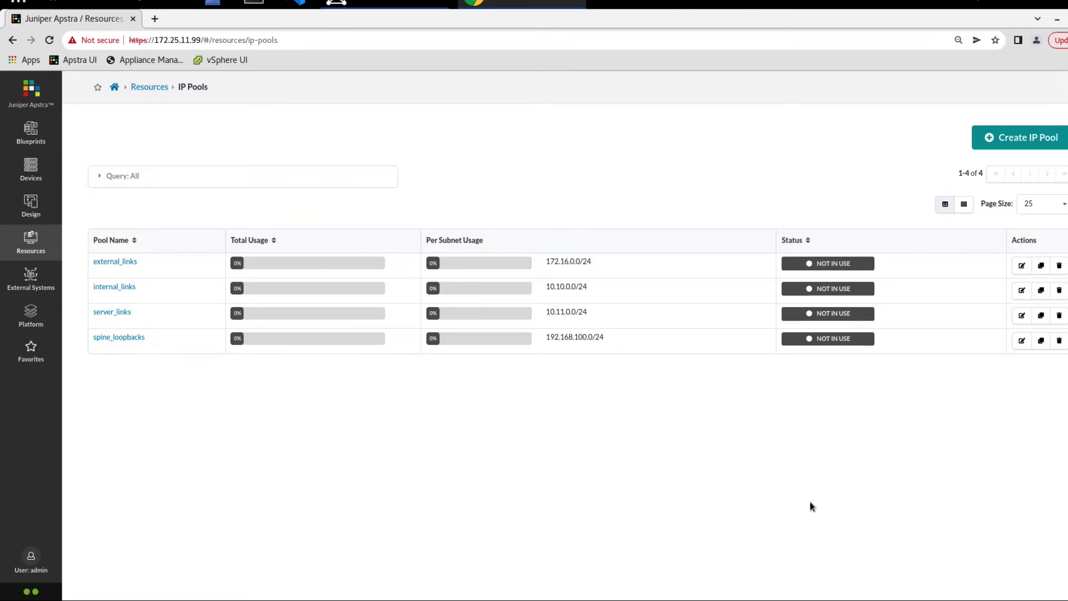
# Step: Start cloning the spine_loopbacks pool and name the clone leaf_loopbacks
pyautogui.click(1041, 341)
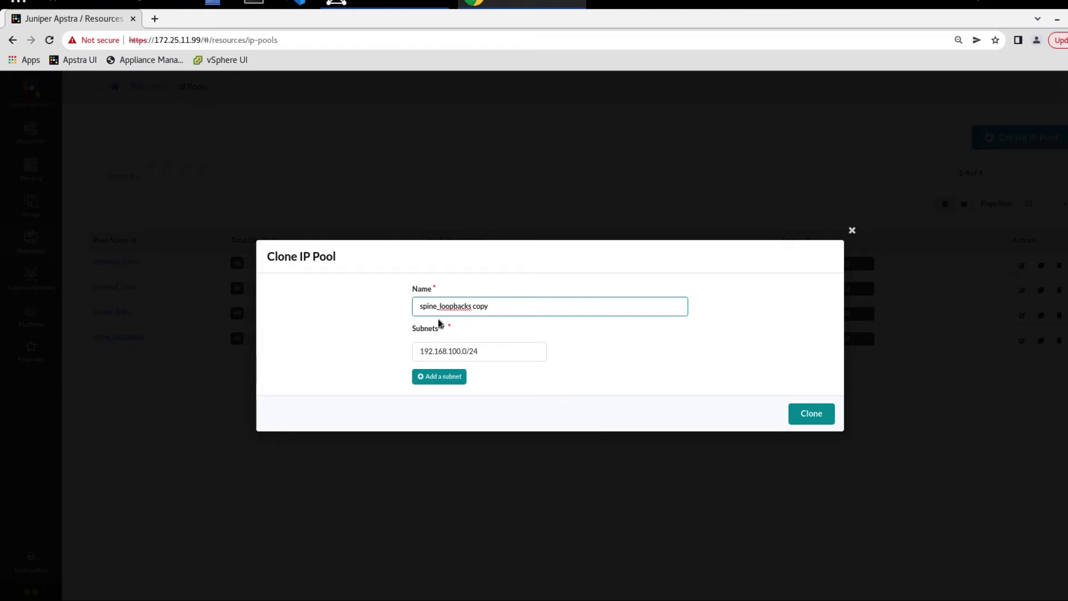
pyautogui.moveTo(437, 306); pyautogui.dragTo(386, 309)
pyautogui.write('leaf')
pyautogui.press('BackSpace')
pyautogui.press('BackSpace')
pyautogui.press('BackSpace')
pyautogui.press('BackSpace')
pyautogui.press('BackSpace')
# Step: Set the clone's subnet to 192.168.111.0/24 and create the cloned pool
pyautogui.click(461, 351)
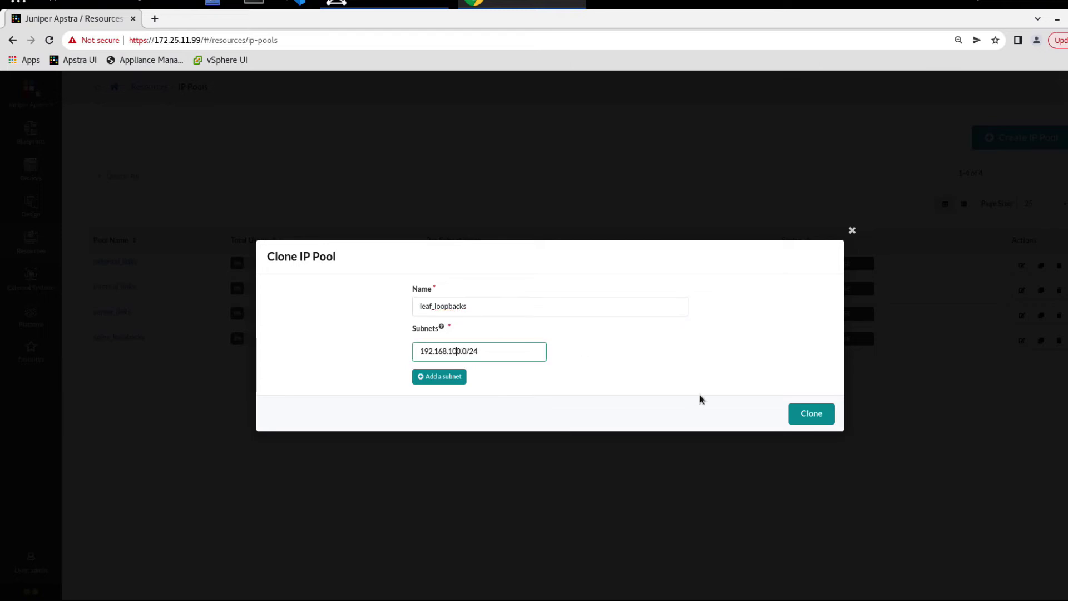
pyautogui.press('BackSpace')
pyautogui.press('BackSpace')
pyautogui.write('11')
pyautogui.click(809, 413)
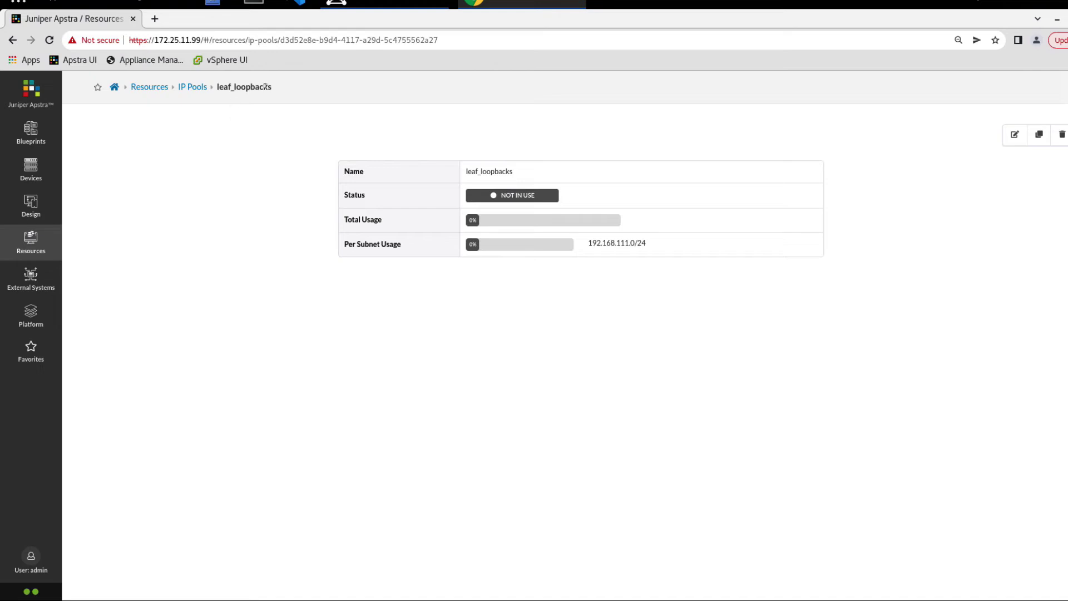
# Step: Examine the leaf_loopbacks pool's name, total usage and per-subnet usage on its details page
pyautogui.moveTo(272, 87); pyautogui.dragTo(212, 84)
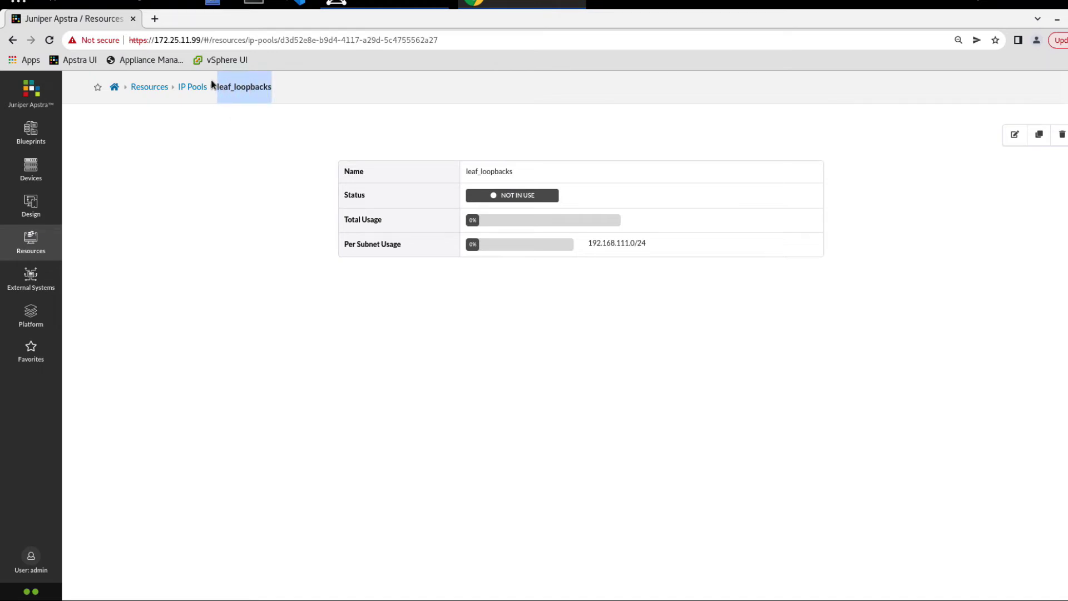
pyautogui.click(422, 368)
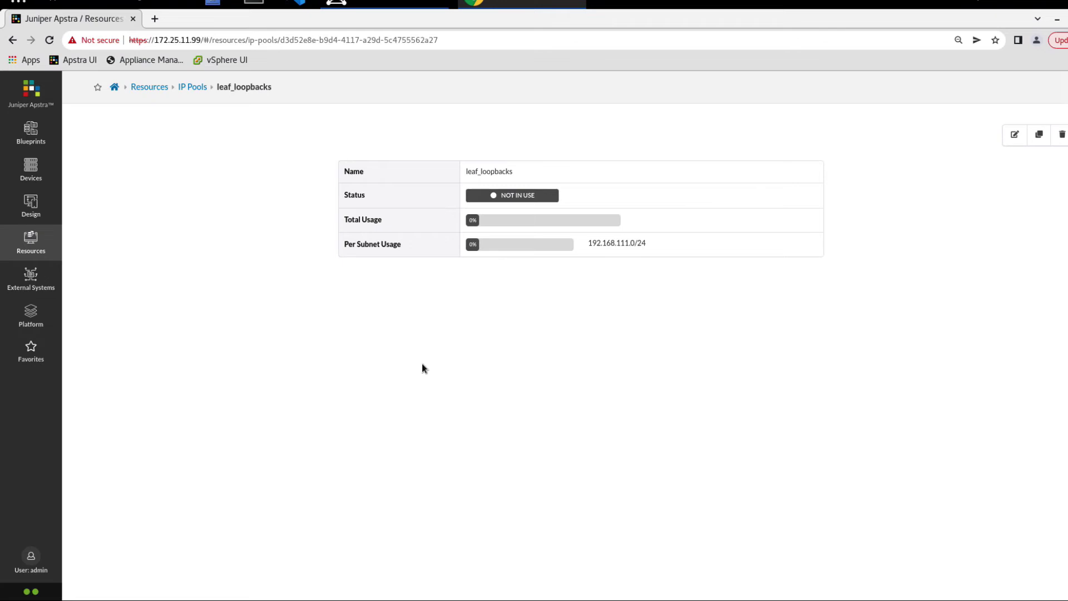
pyautogui.moveTo(522, 172); pyautogui.dragTo(465, 170)
pyautogui.moveTo(491, 222)
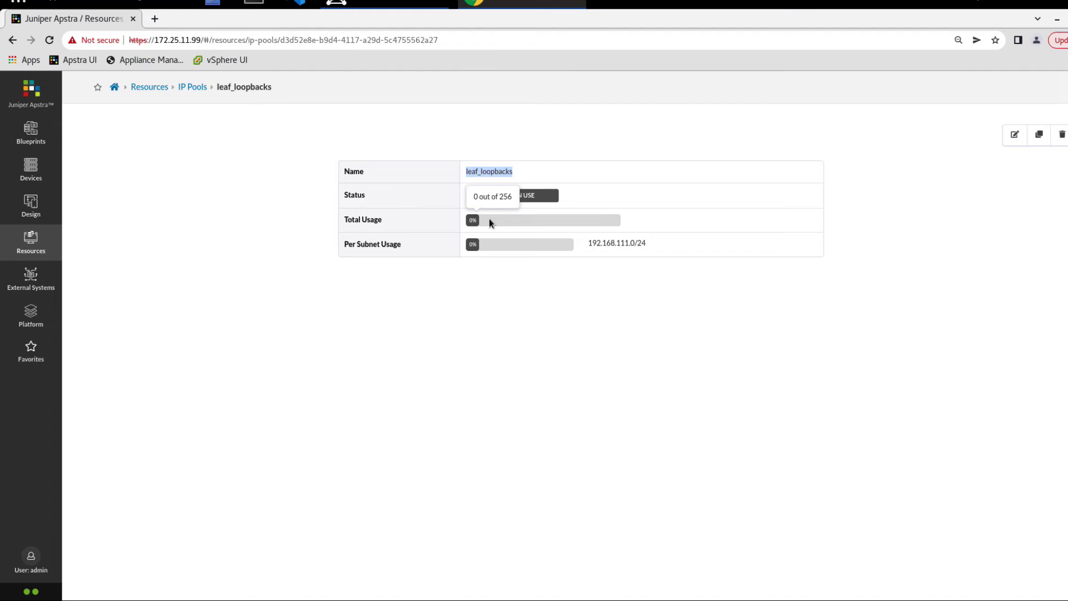
pyautogui.moveTo(512, 246)
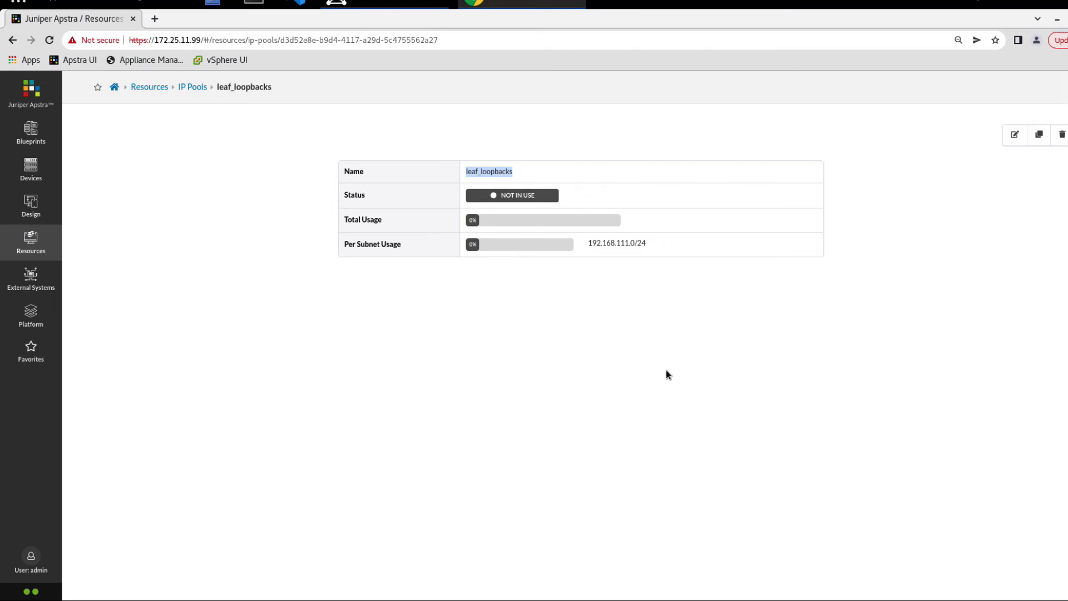
pyautogui.click(669, 351)
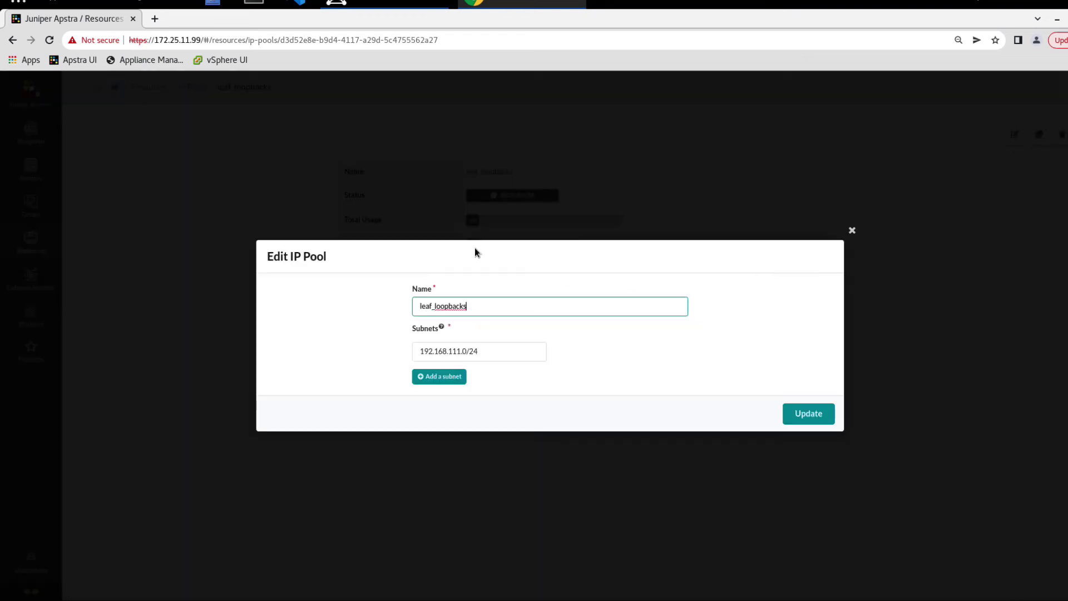
# Step: Add a second subnet, 192.168.112.0/24, to the leaf_loopbacks pool and update it
pyautogui.click(434, 373)
pyautogui.click(450, 366)
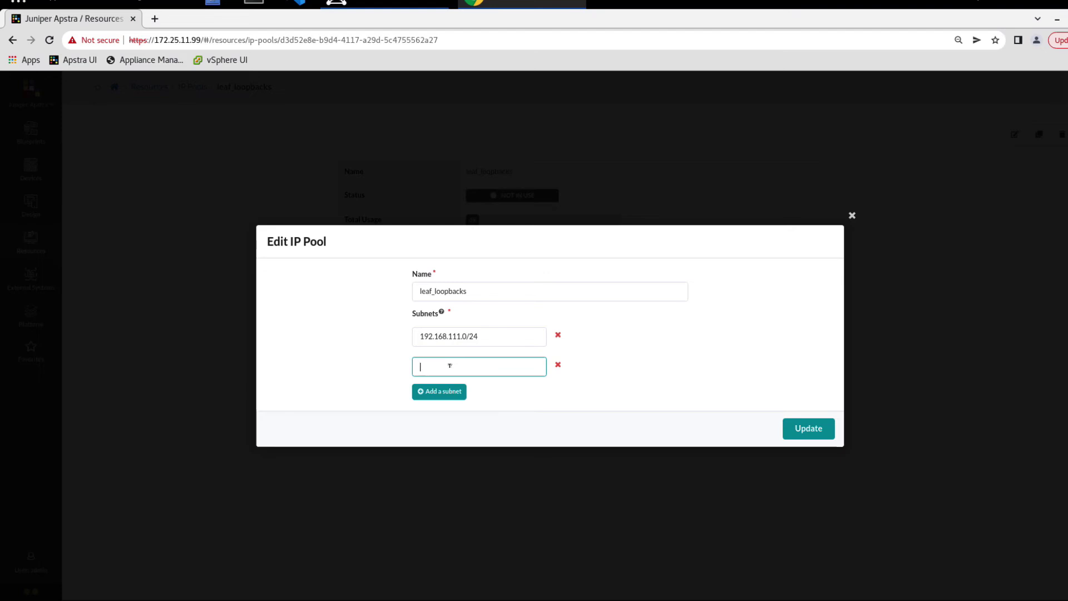
pyautogui.write('192.168.')
pyautogui.press('BackSpace')
pyautogui.press('BackSpace')
pyautogui.write('8.112.0/24')
pyautogui.click(817, 432)
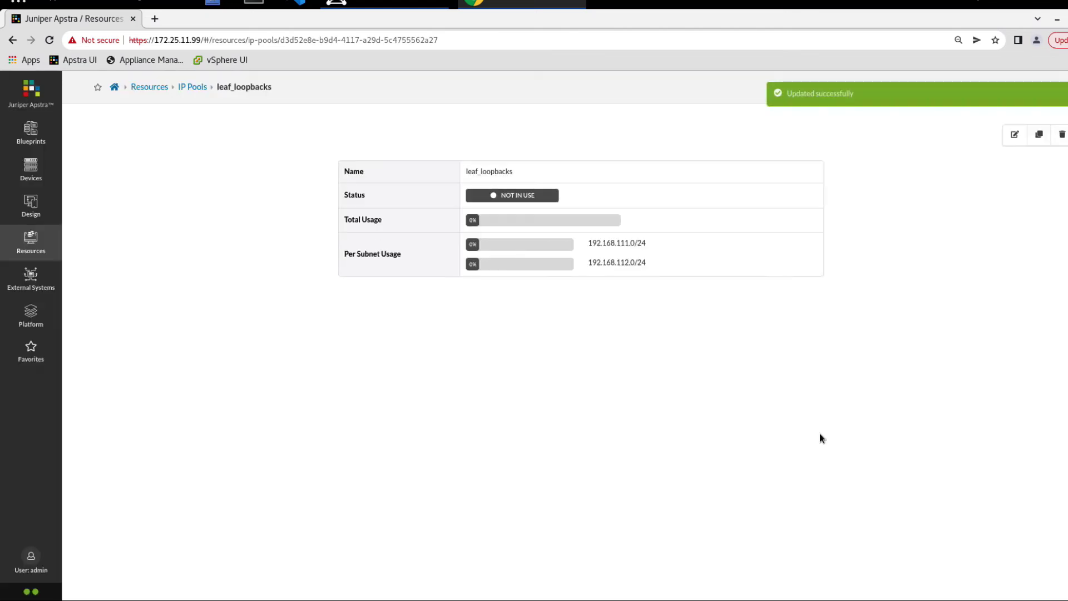
# Step: Check the usage of leaf_loopbacks and its subnets, then return to the IP pool list and review the pools' subnets
pyautogui.moveTo(518, 225)
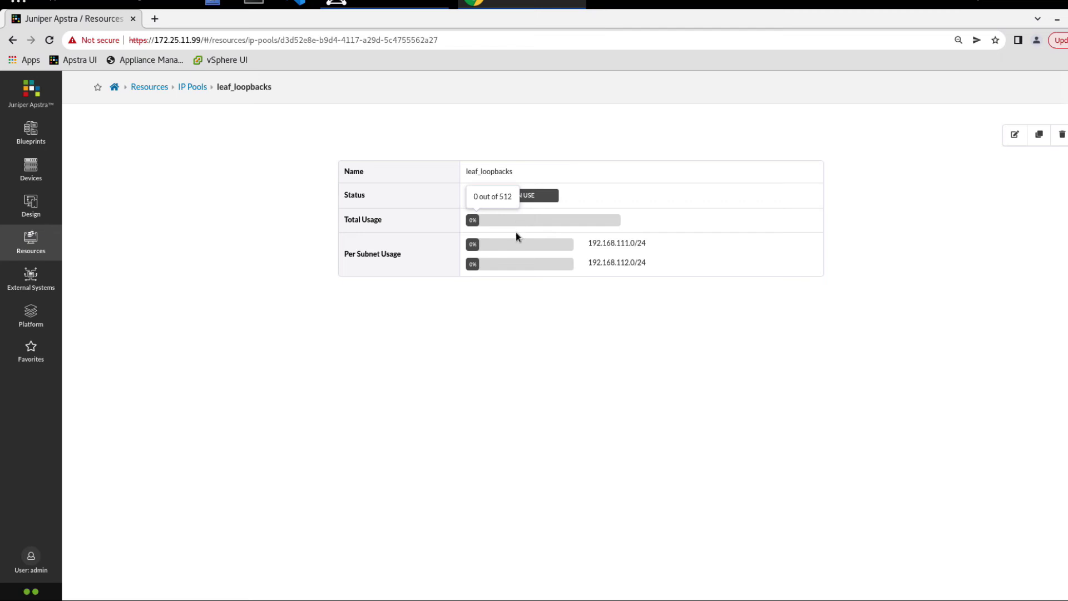
pyautogui.moveTo(512, 243)
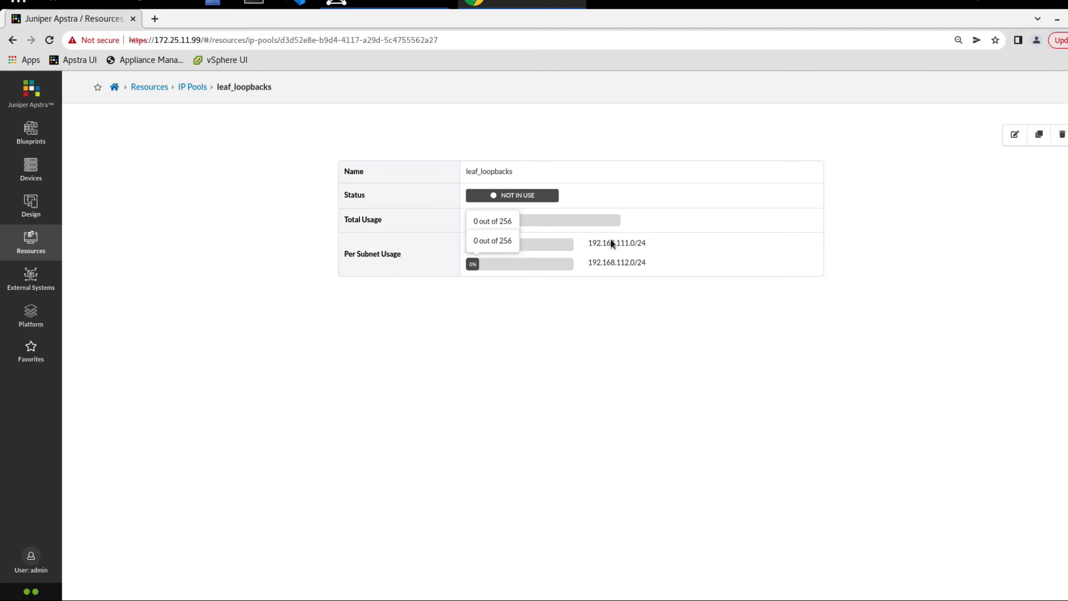
pyautogui.click(191, 88)
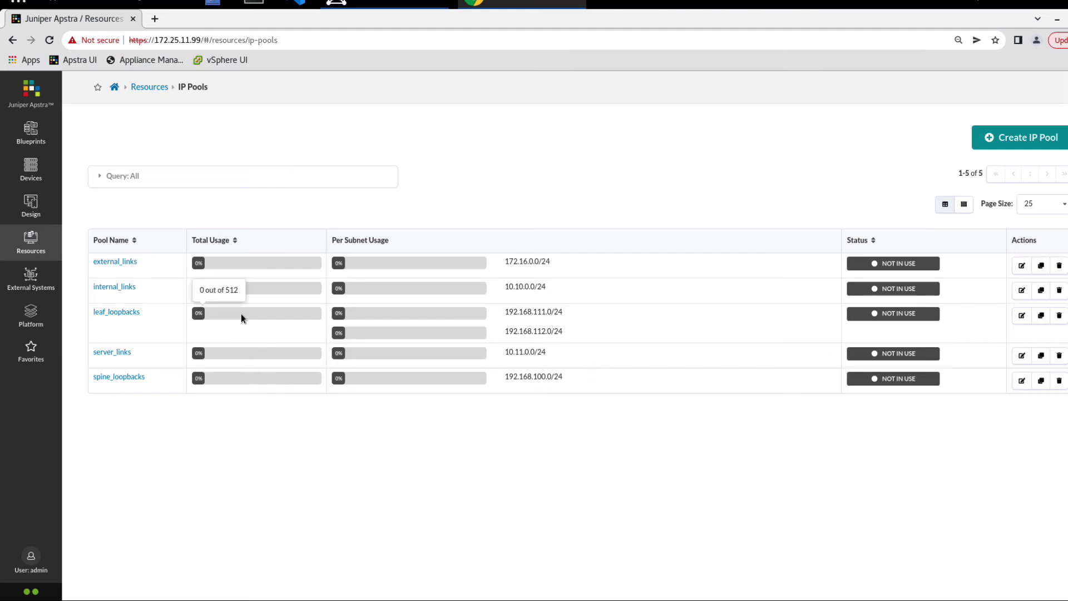
pyautogui.moveTo(255, 318)
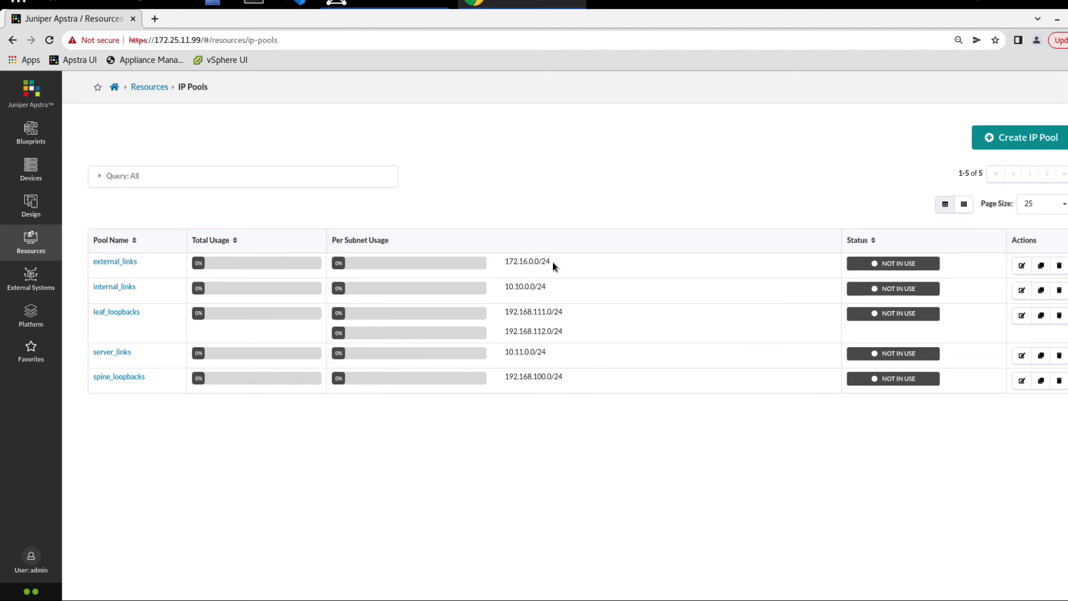
pyautogui.moveTo(553, 262); pyautogui.dragTo(503, 262)
pyautogui.moveTo(548, 289); pyautogui.dragTo(504, 289)
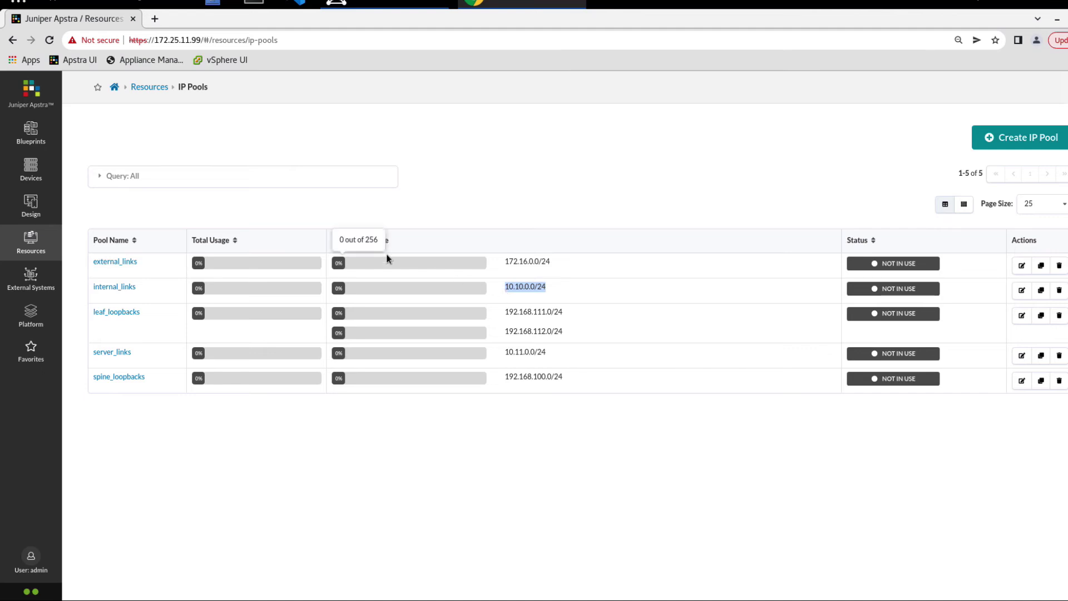
# Step: Filter the IP pool list by the pool name "link" and reopen the query settings
pyautogui.click(197, 182)
pyautogui.click(198, 183)
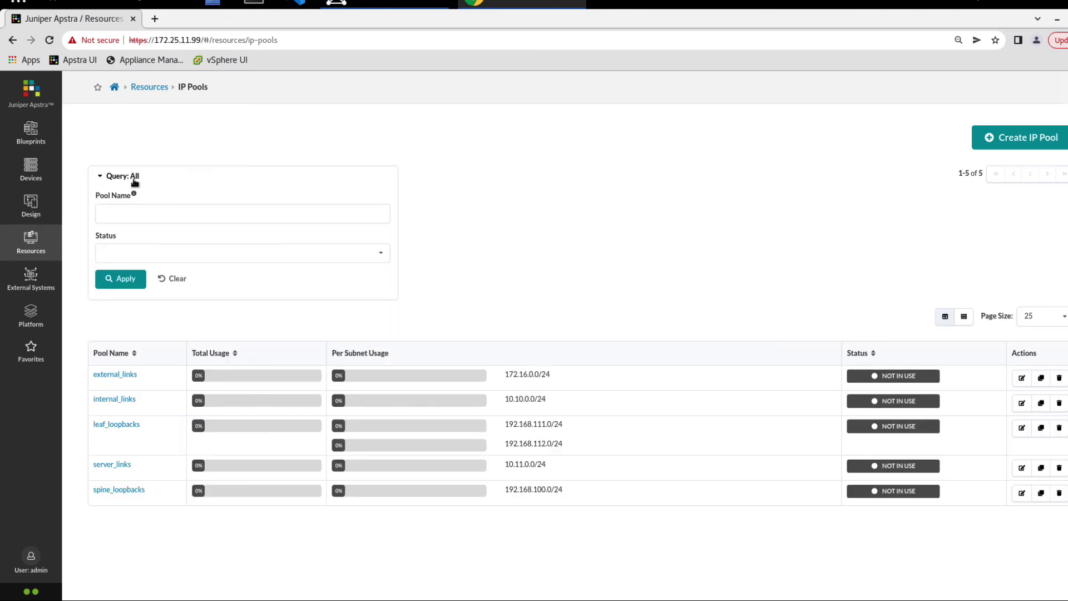
pyautogui.click(142, 207)
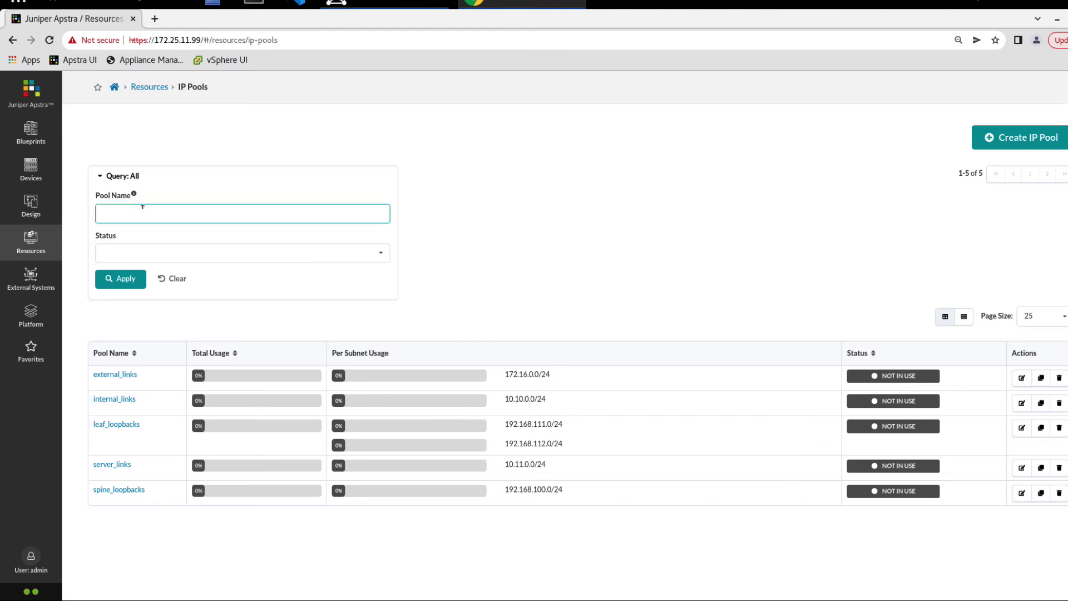
pyautogui.write('link')
pyautogui.click(137, 279)
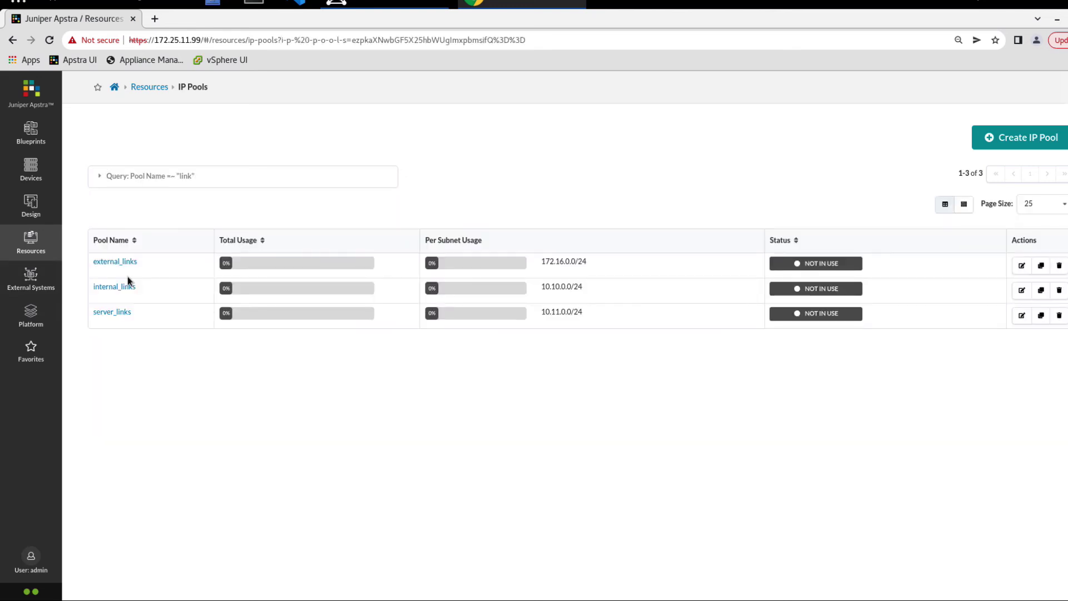
pyautogui.click(224, 176)
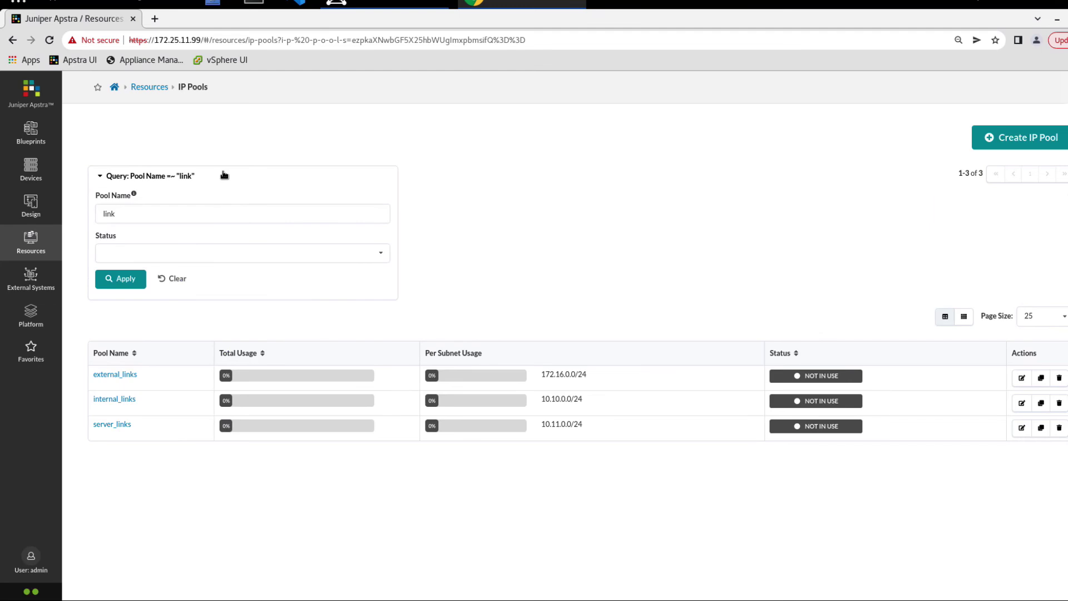
# Step: Clear the pool name filter and filter the IP pool list by the status NOT IN USE instead
pyautogui.click(187, 214)
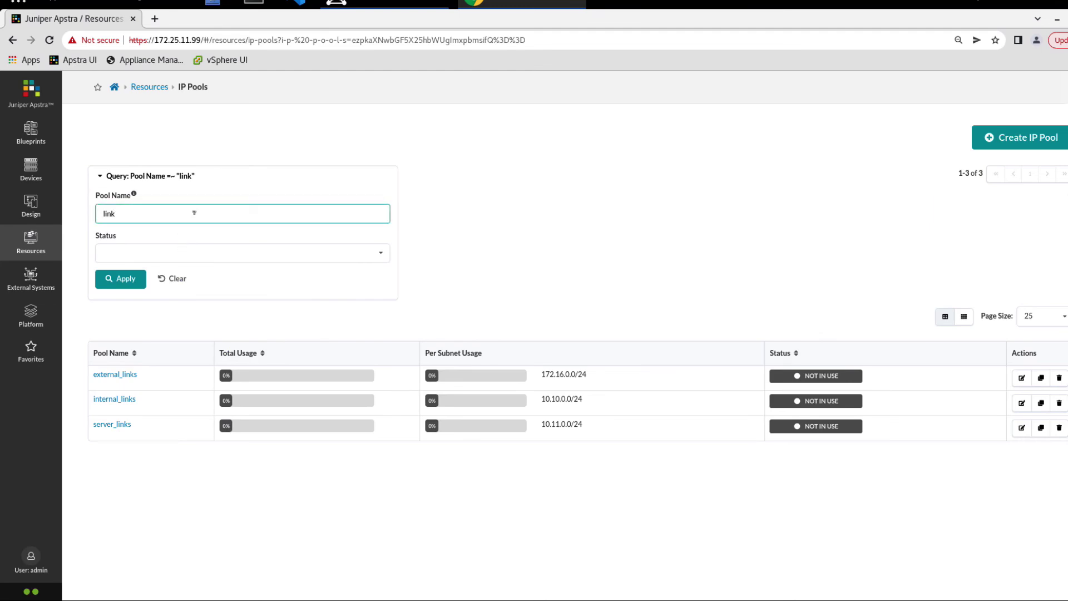
pyautogui.press('BackSpace')
pyautogui.press('BackSpace')
pyautogui.press('BackSpace')
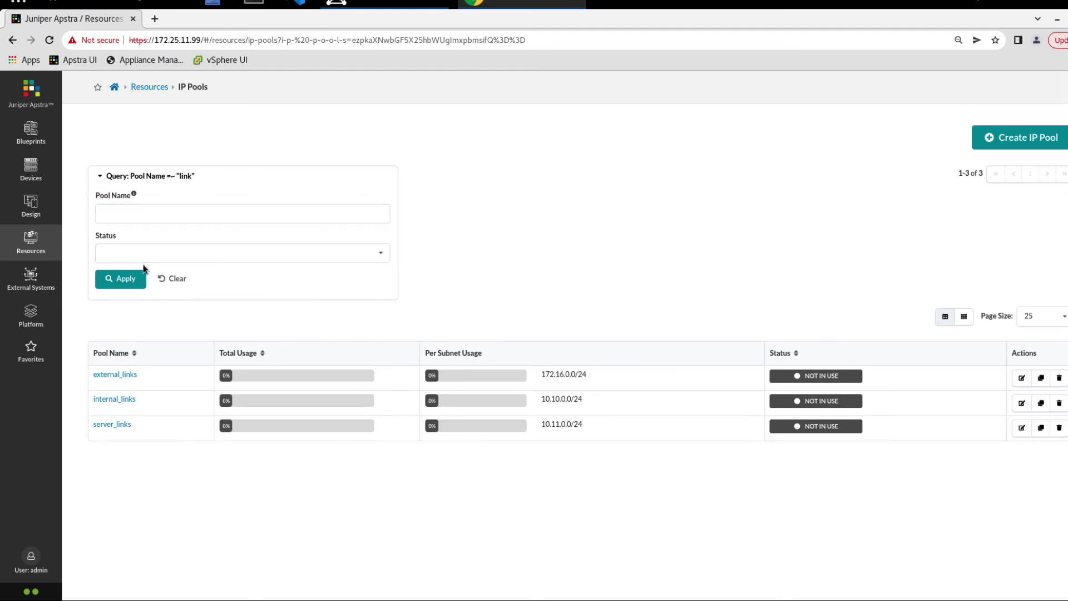
pyautogui.click(152, 250)
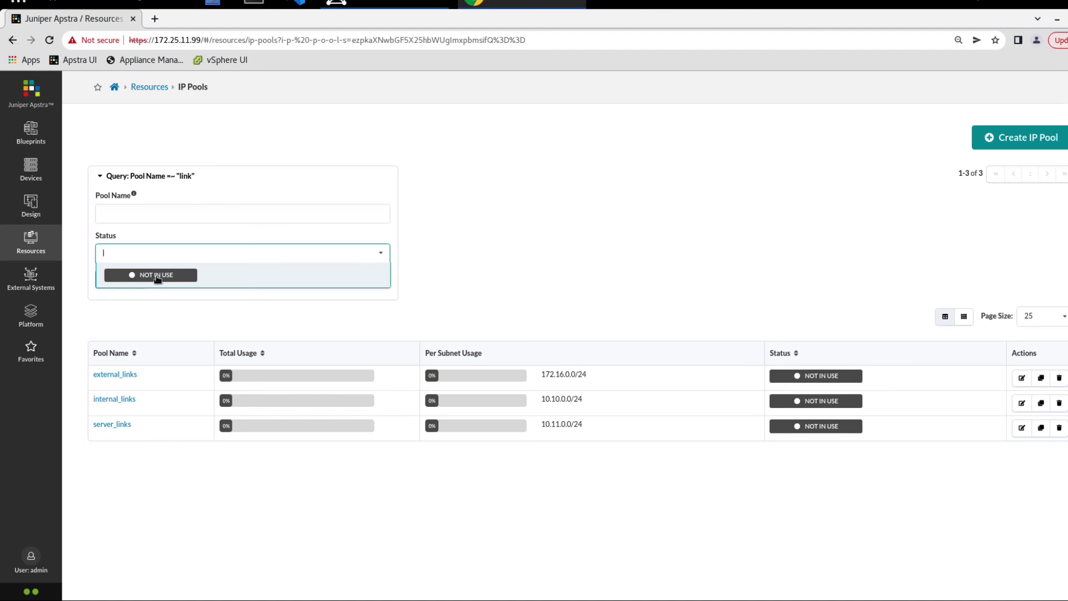
pyautogui.click(157, 277)
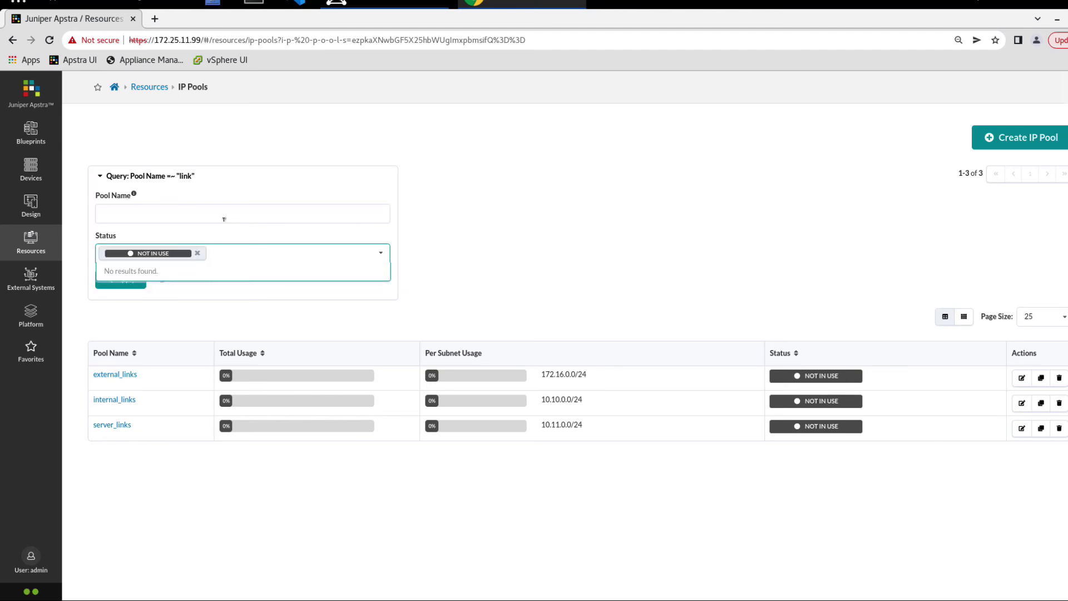
pyautogui.click(460, 210)
pyautogui.click(133, 280)
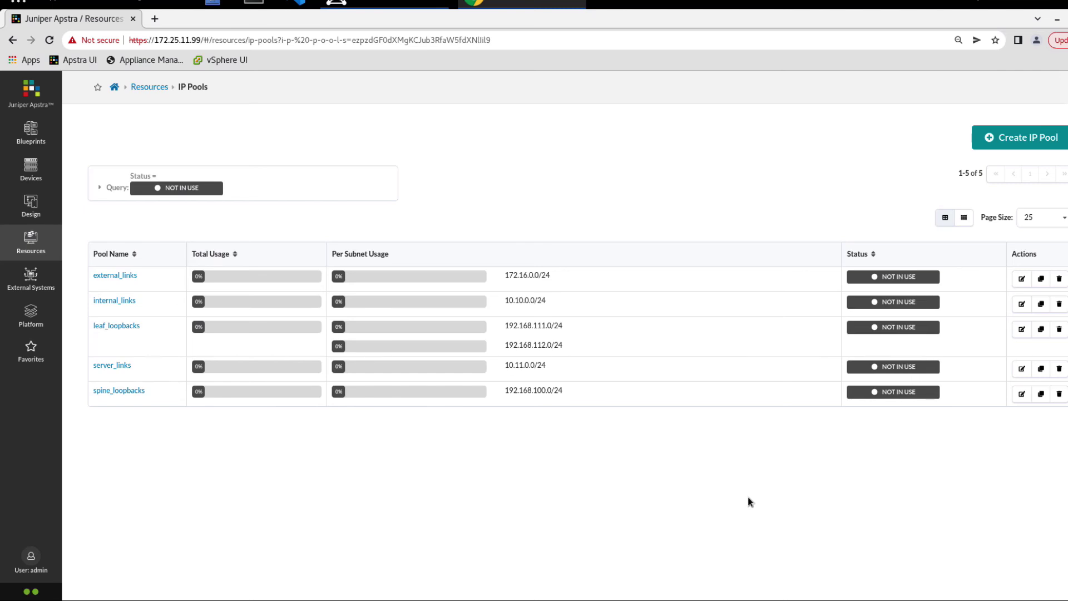
# Step: Delete the spine_loopbacks IP pool from the system
pyautogui.click(1059, 394)
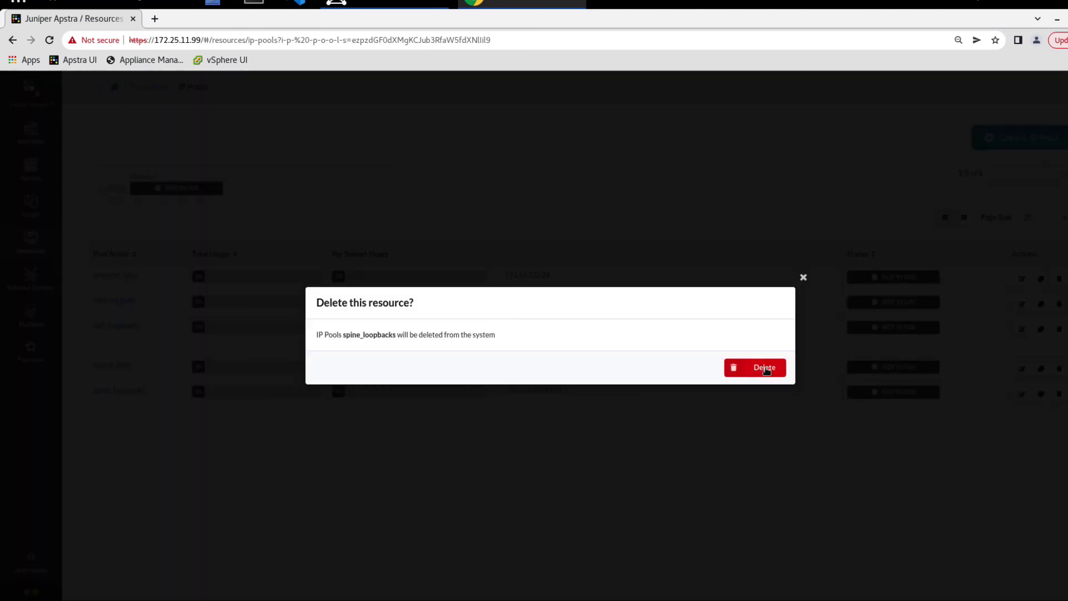
pyautogui.click(766, 368)
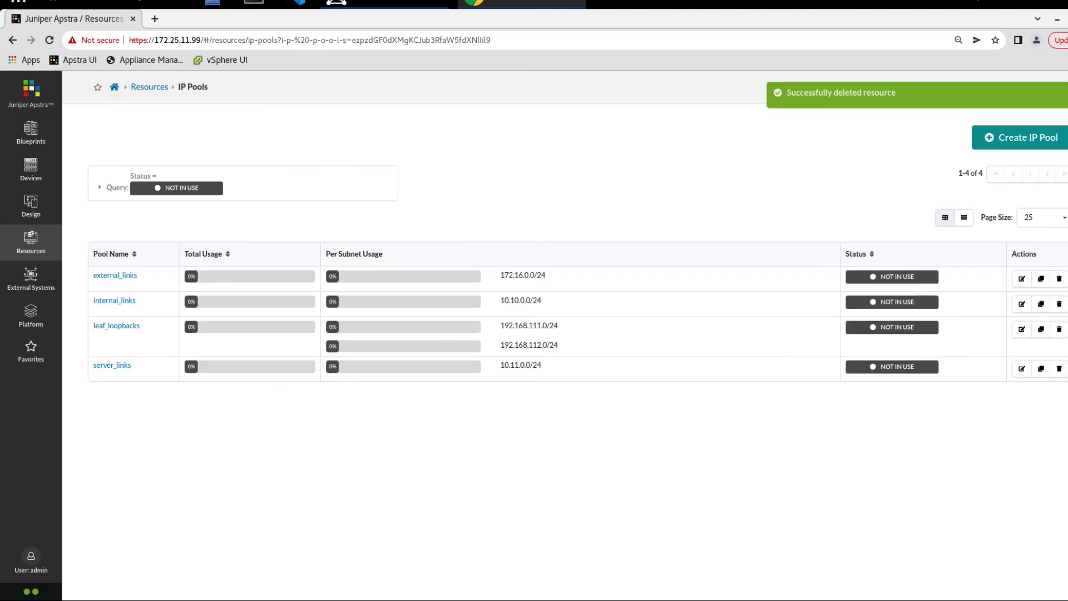